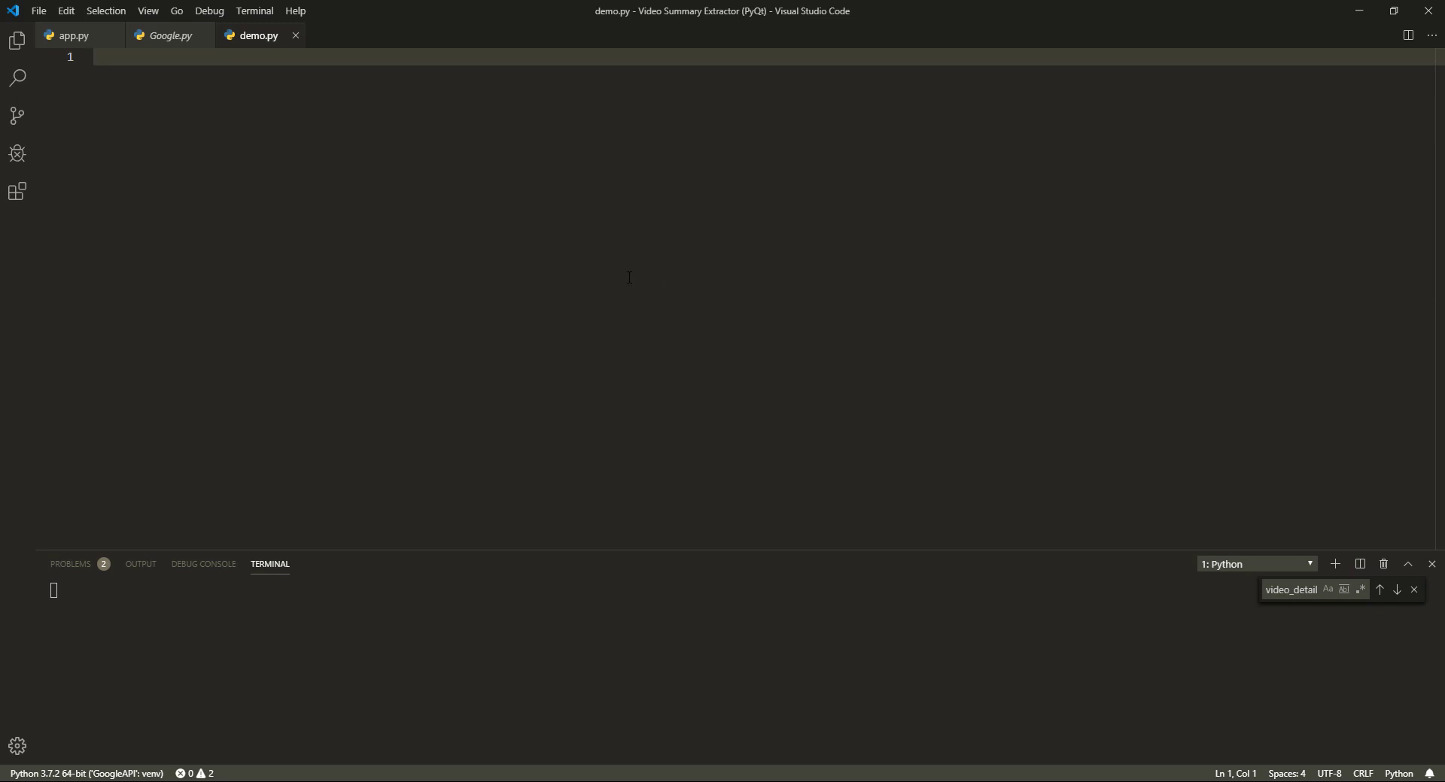
- Browse to the home folder under C:\Users, glance into .vscode, then open AppData
key(alt+Tab)
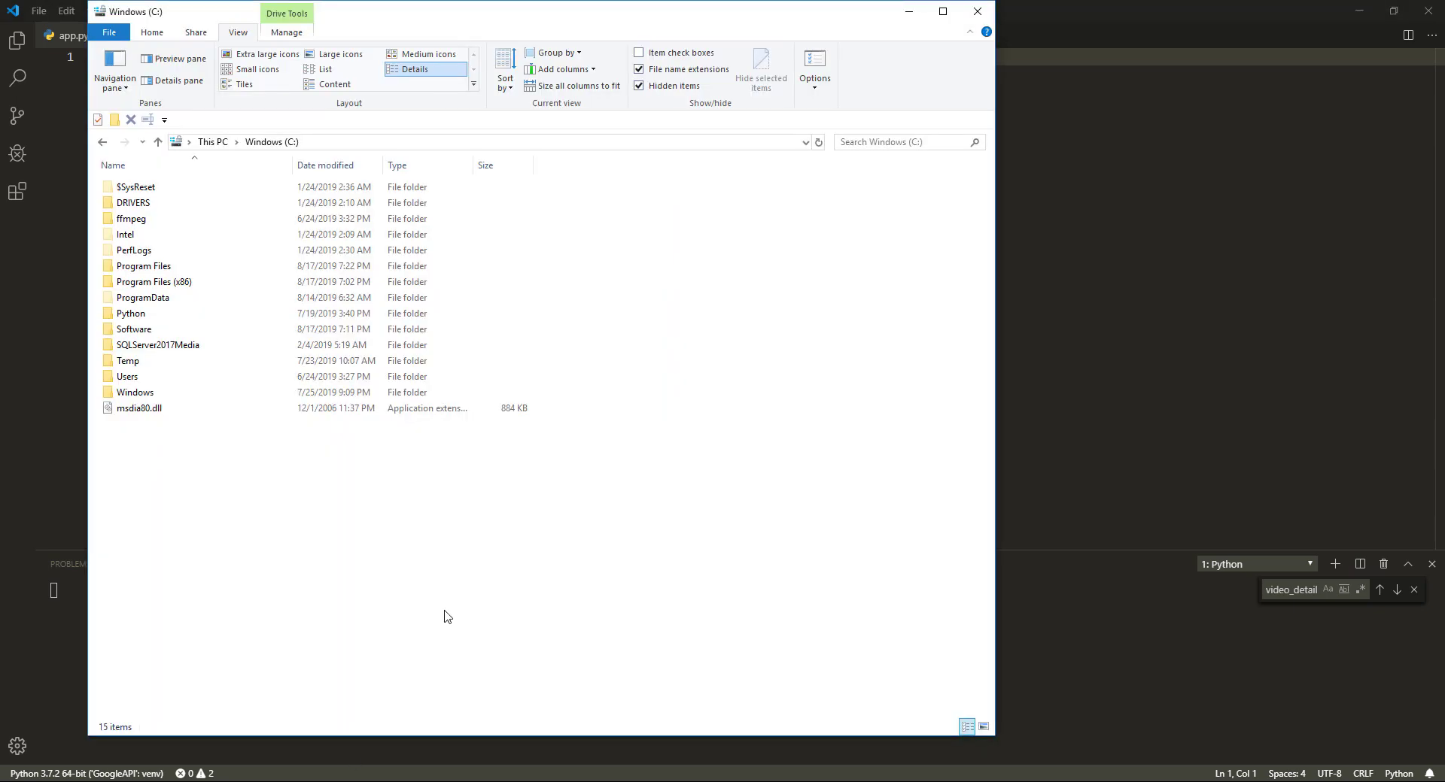
click(343, 145)
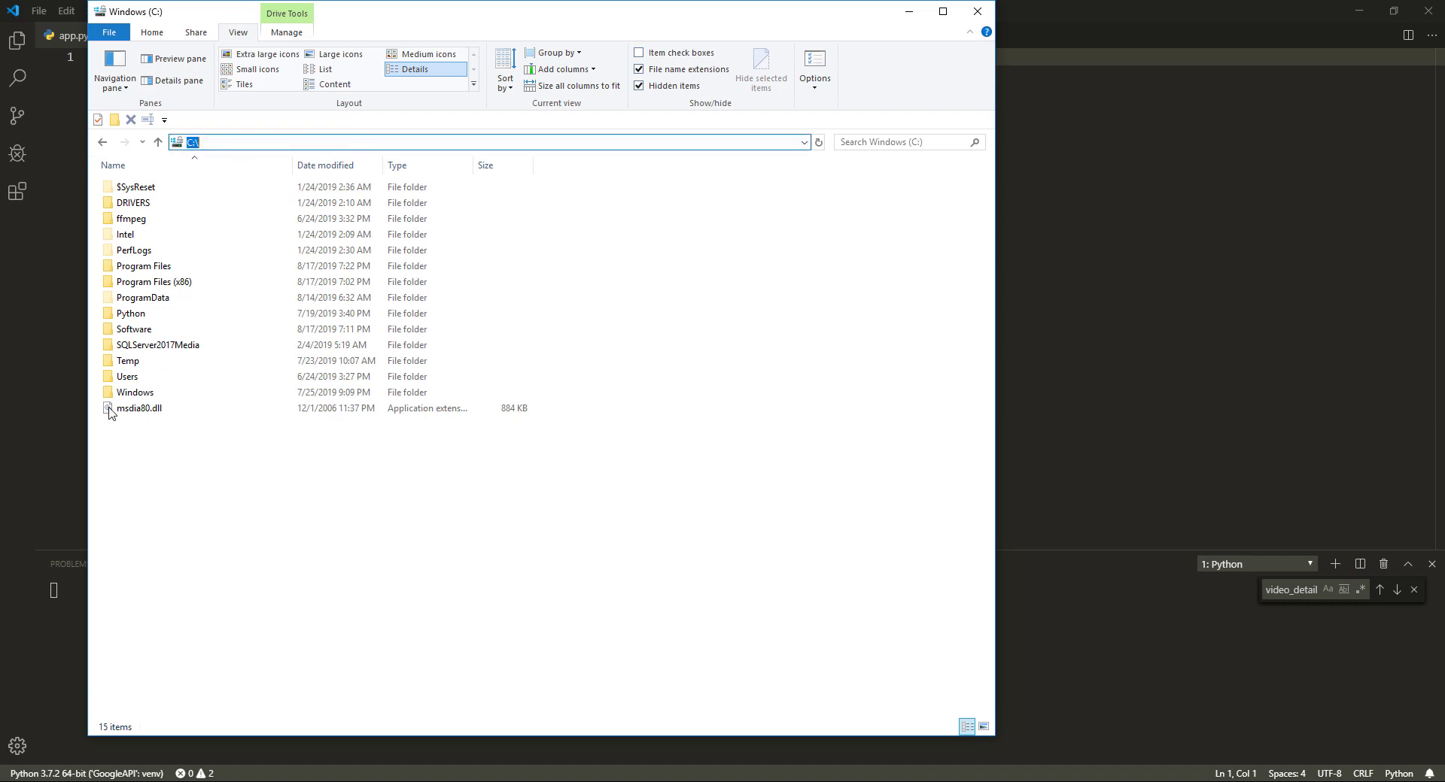
double_click(136, 380)
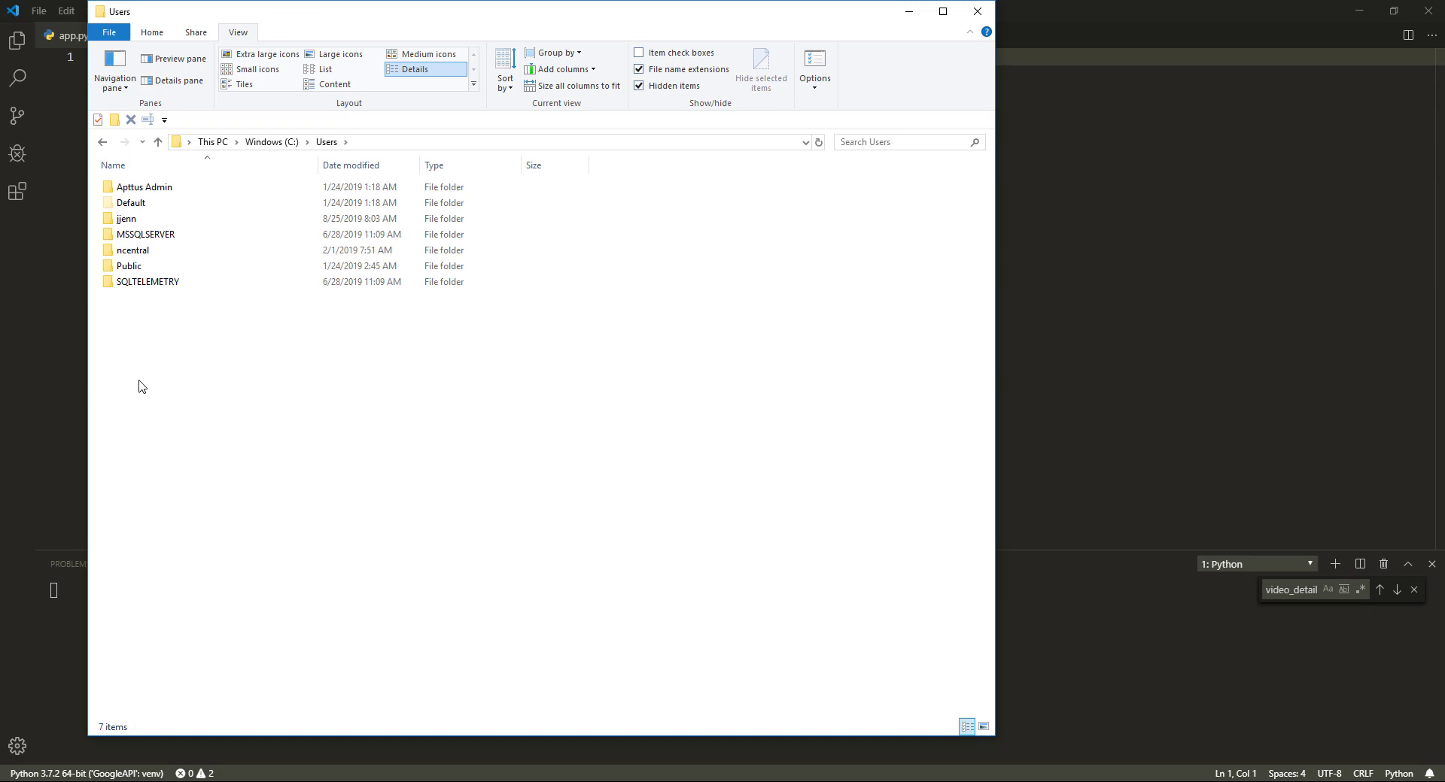
double_click(128, 220)
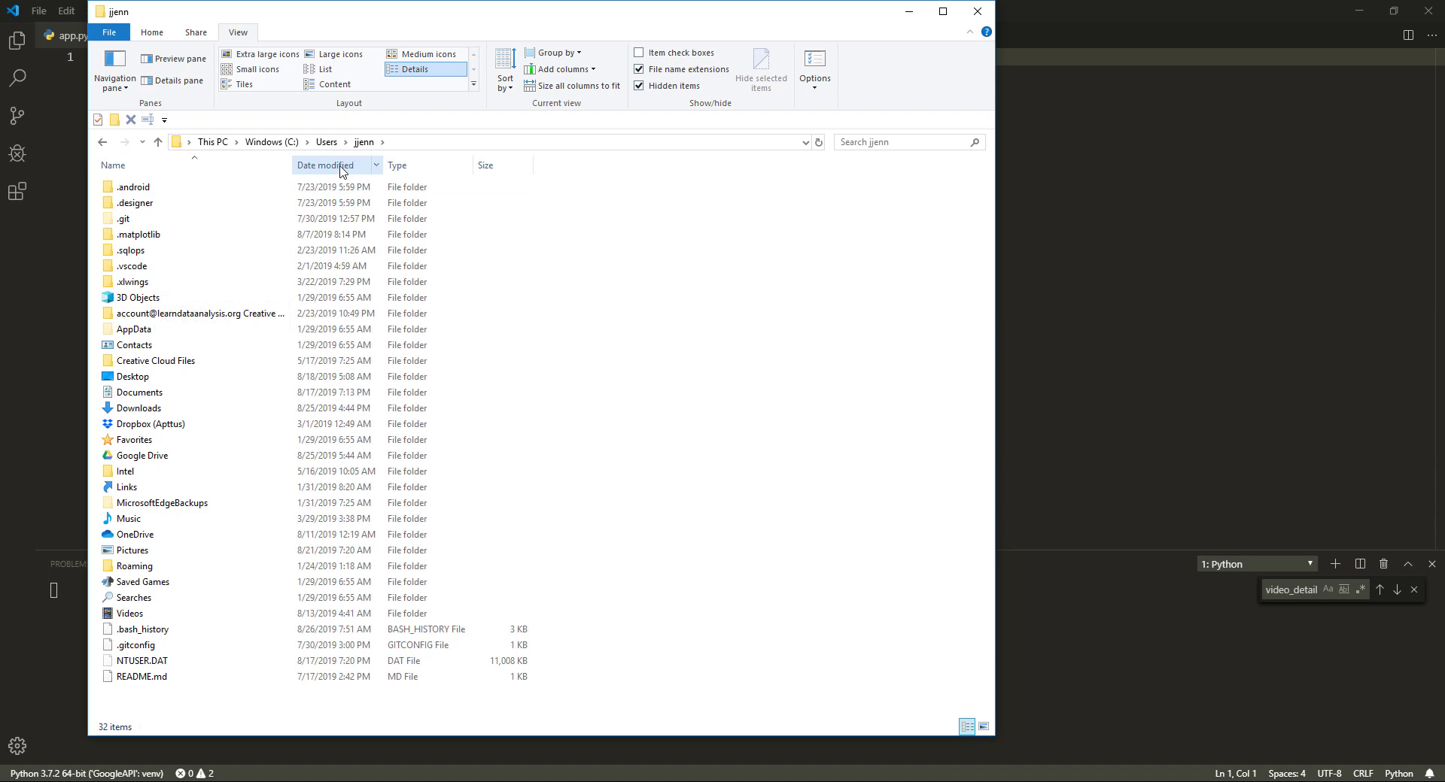
double_click(138, 270)
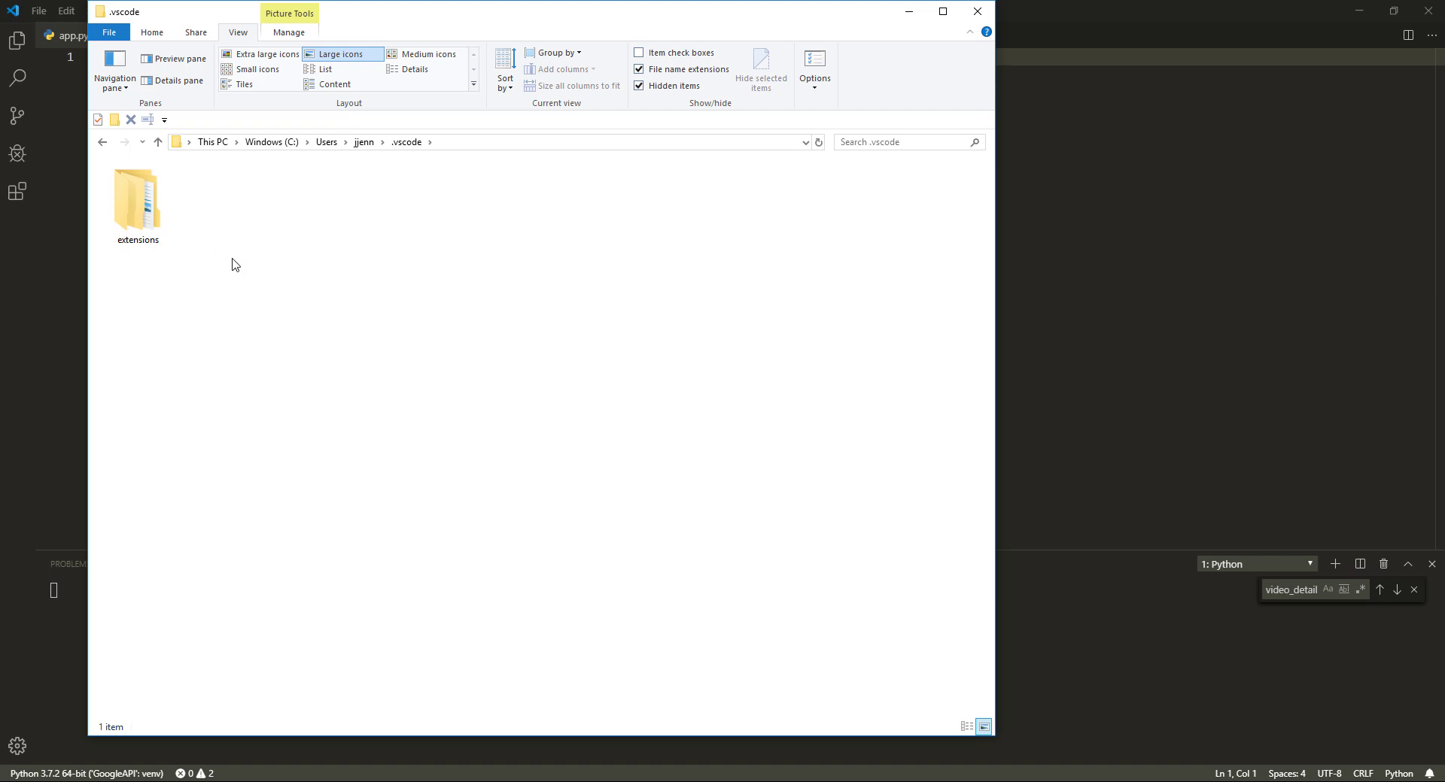
key(alt+Left)
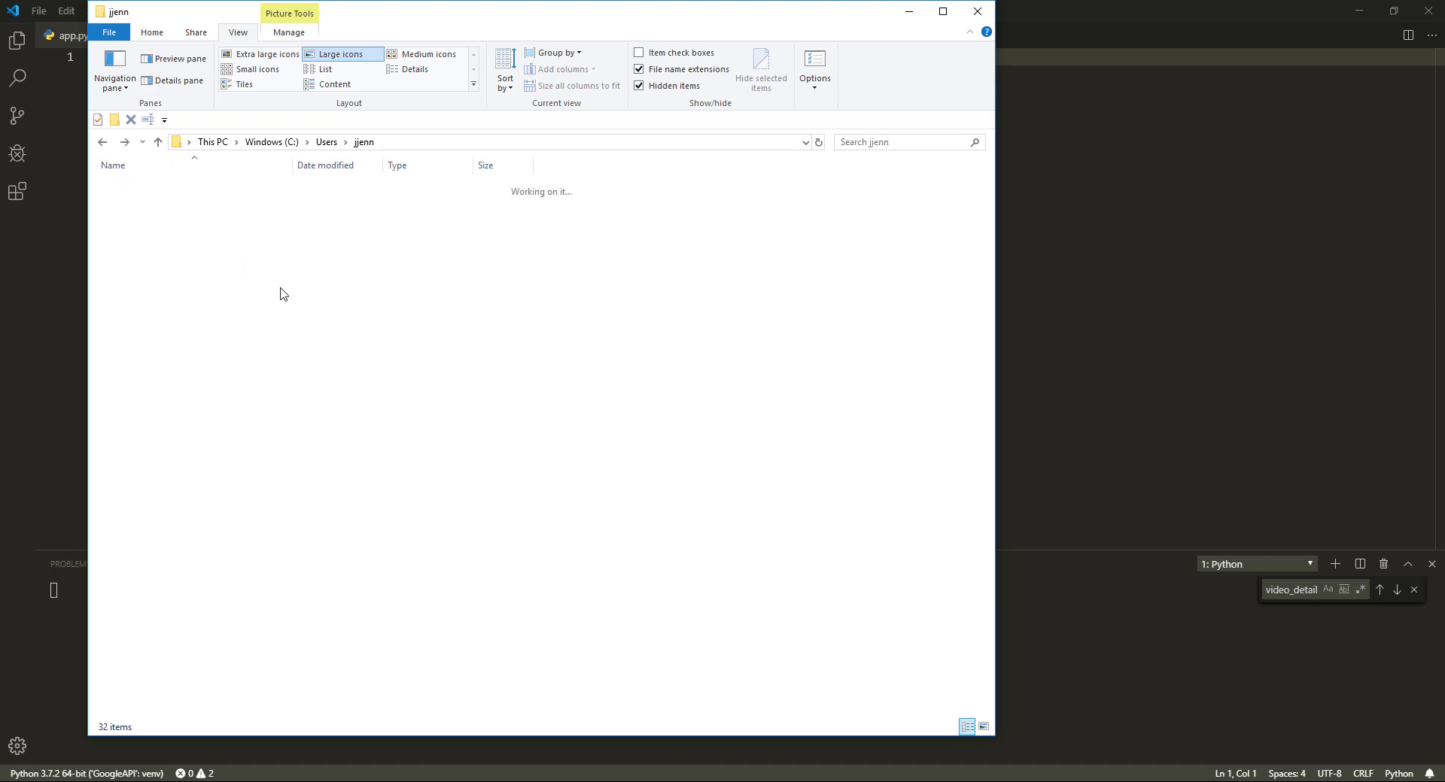
double_click(148, 335)
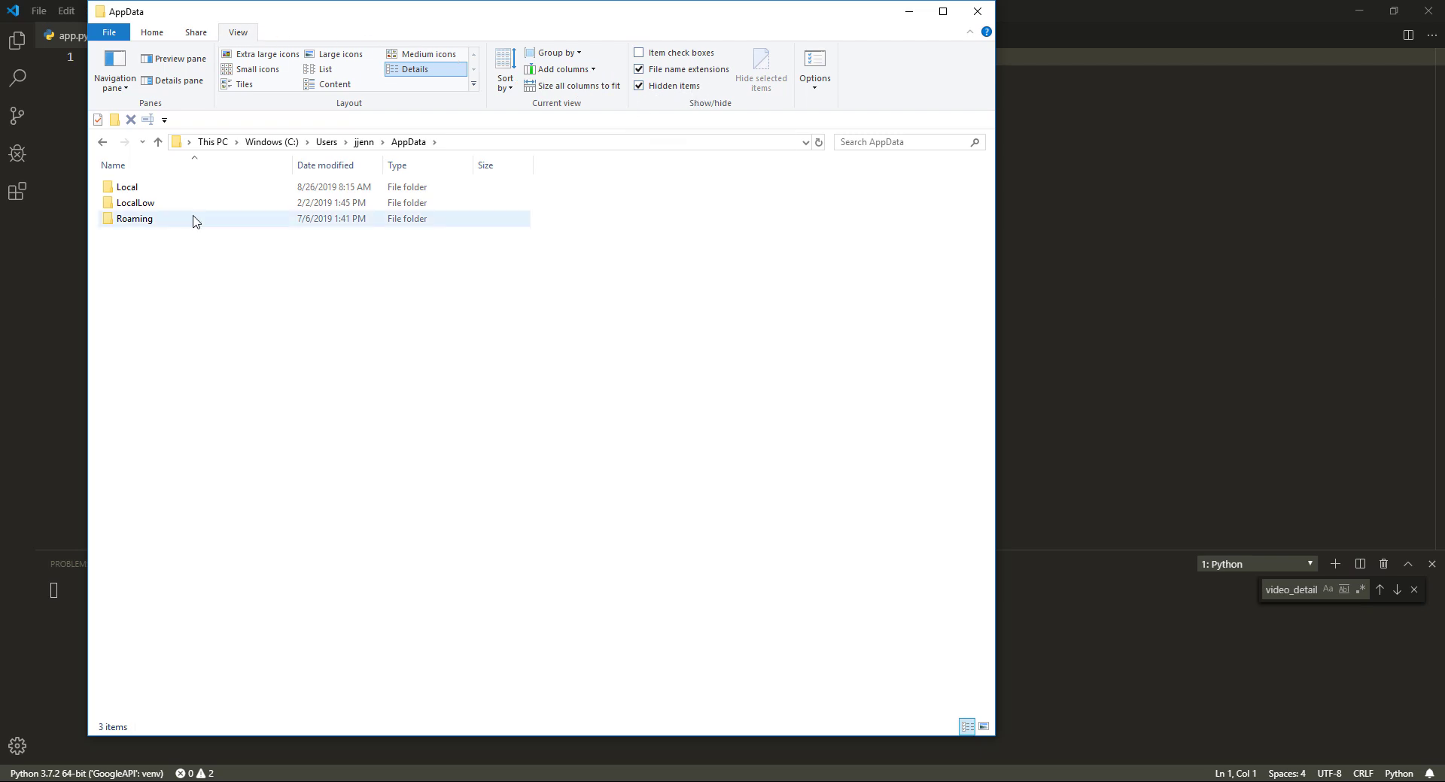
- Open the Roaming\Code\CachedData folder
double_click(140, 220)
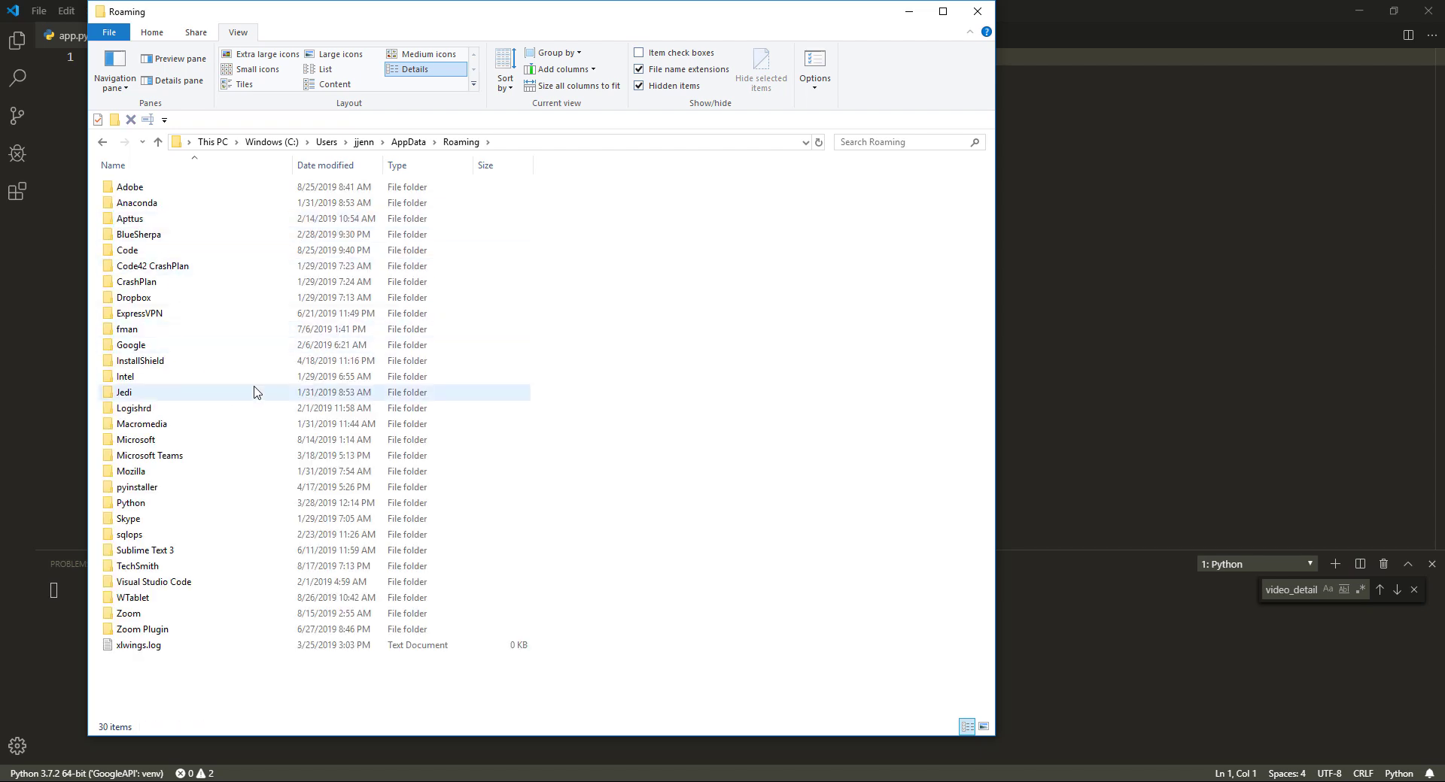
double_click(154, 251)
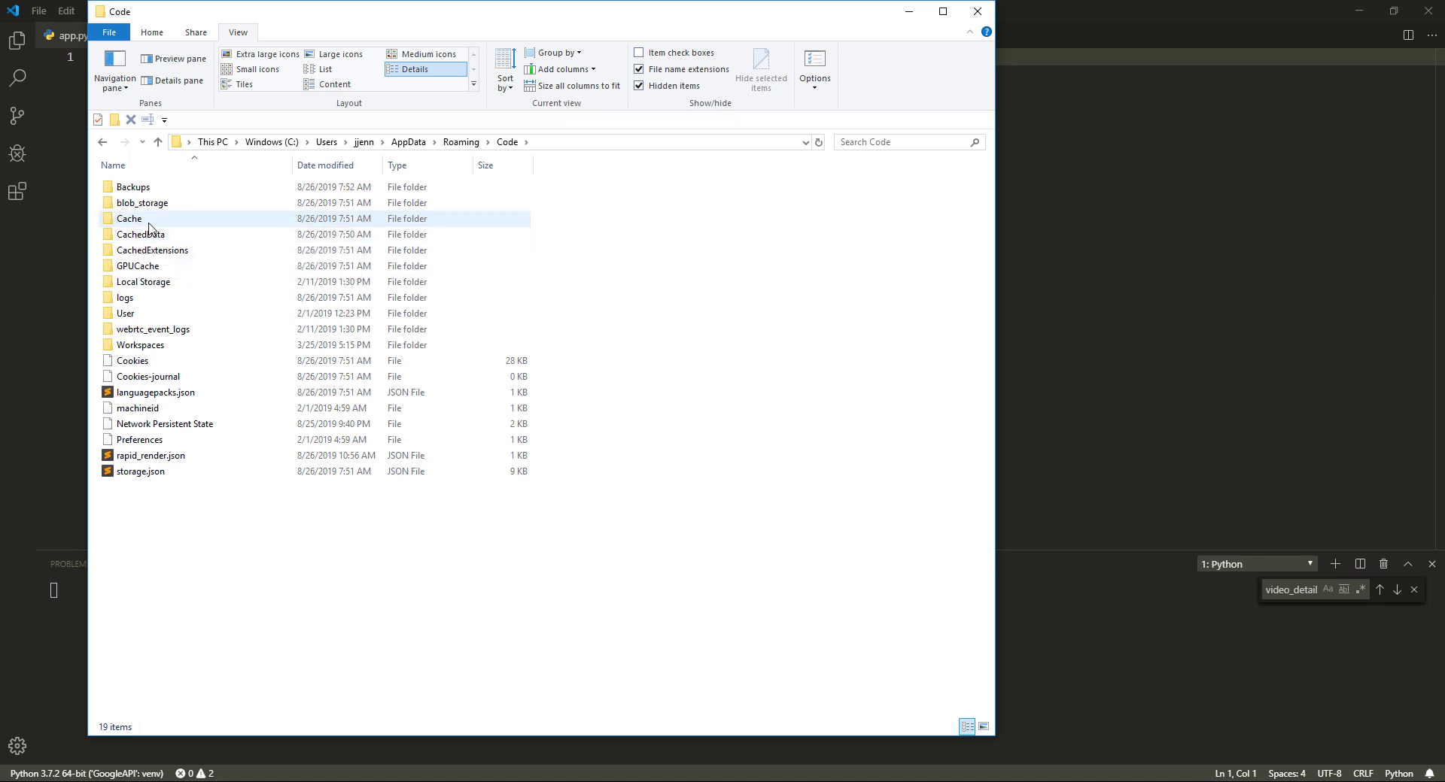
double_click(184, 241)
- Delete the long-named cache folder, then undo the deletion to restore it
click(353, 189)
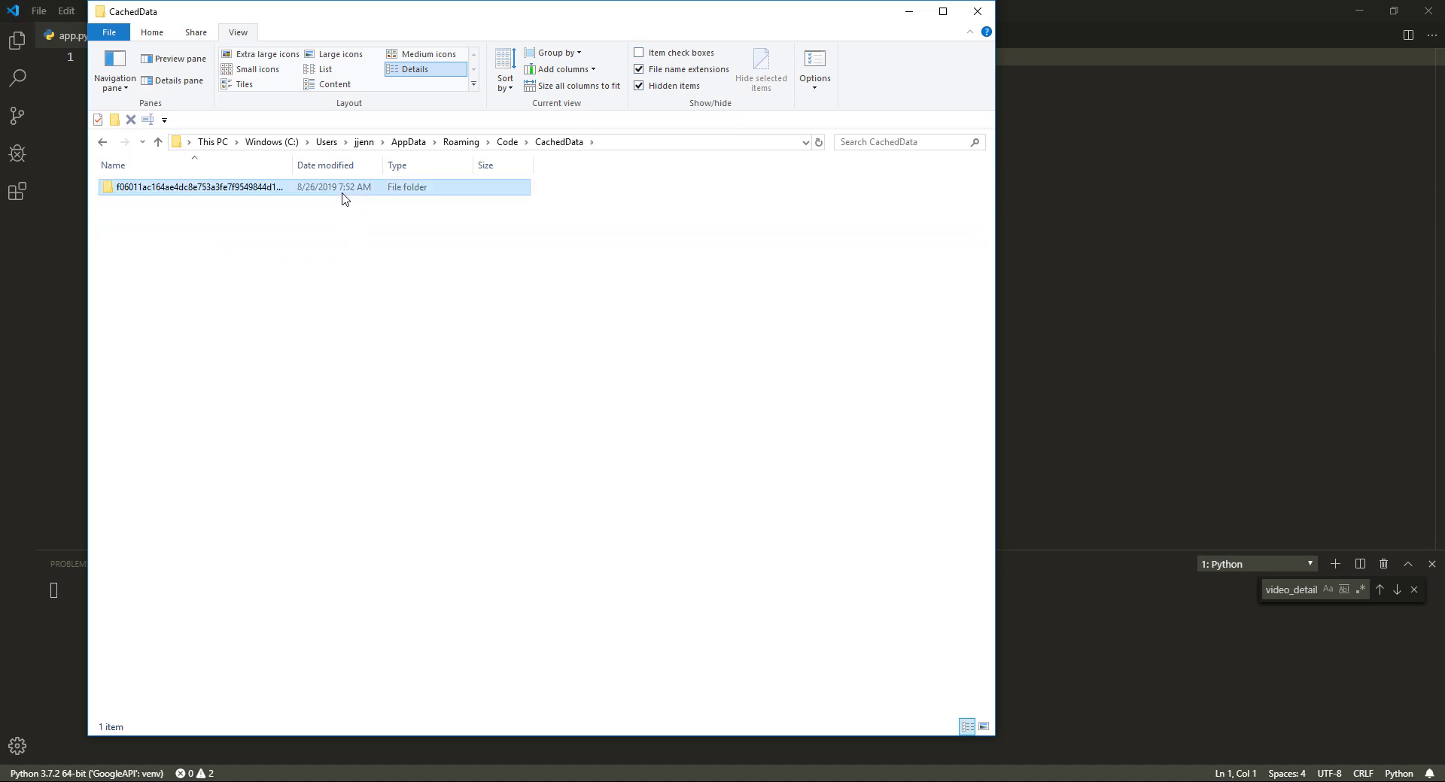
key(Delete)
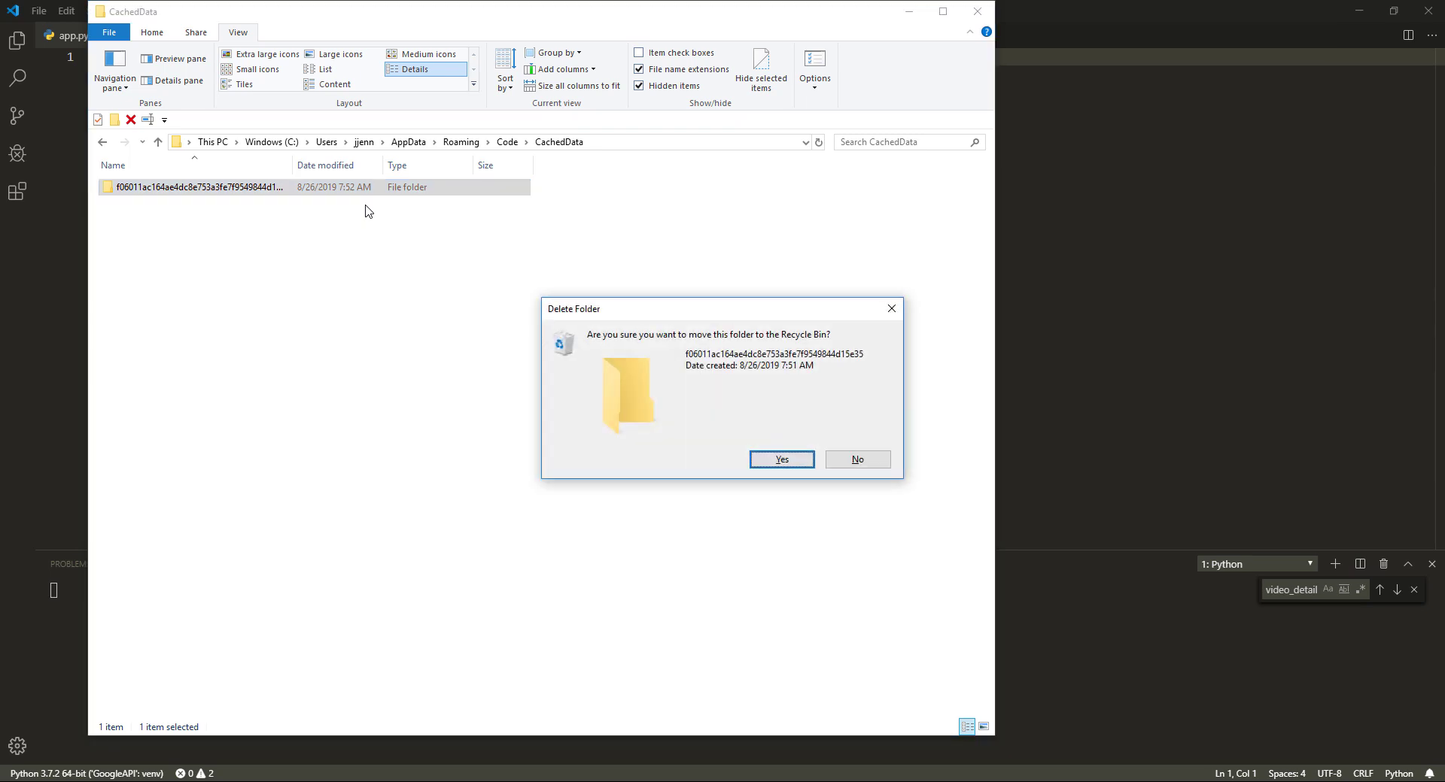
key(Return)
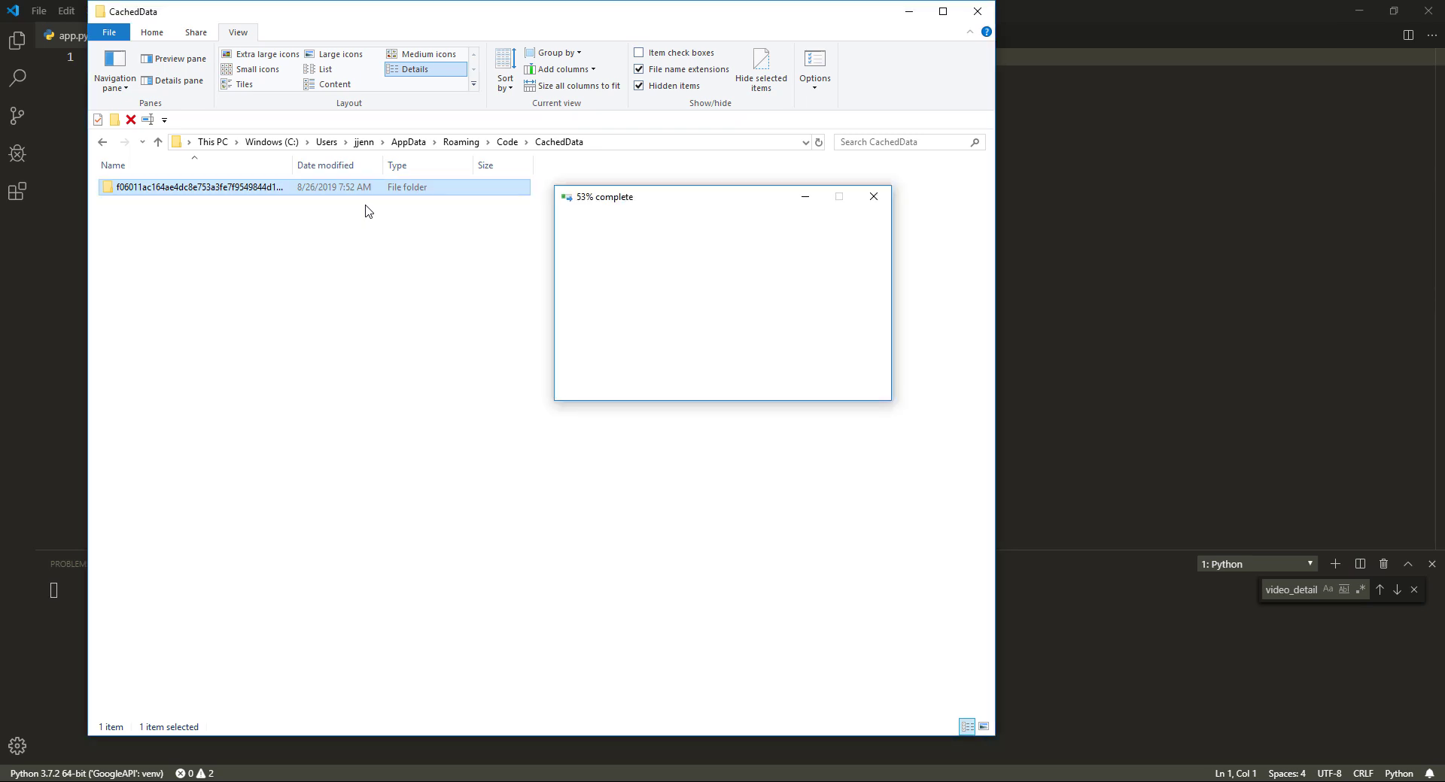
right_click(448, 329)
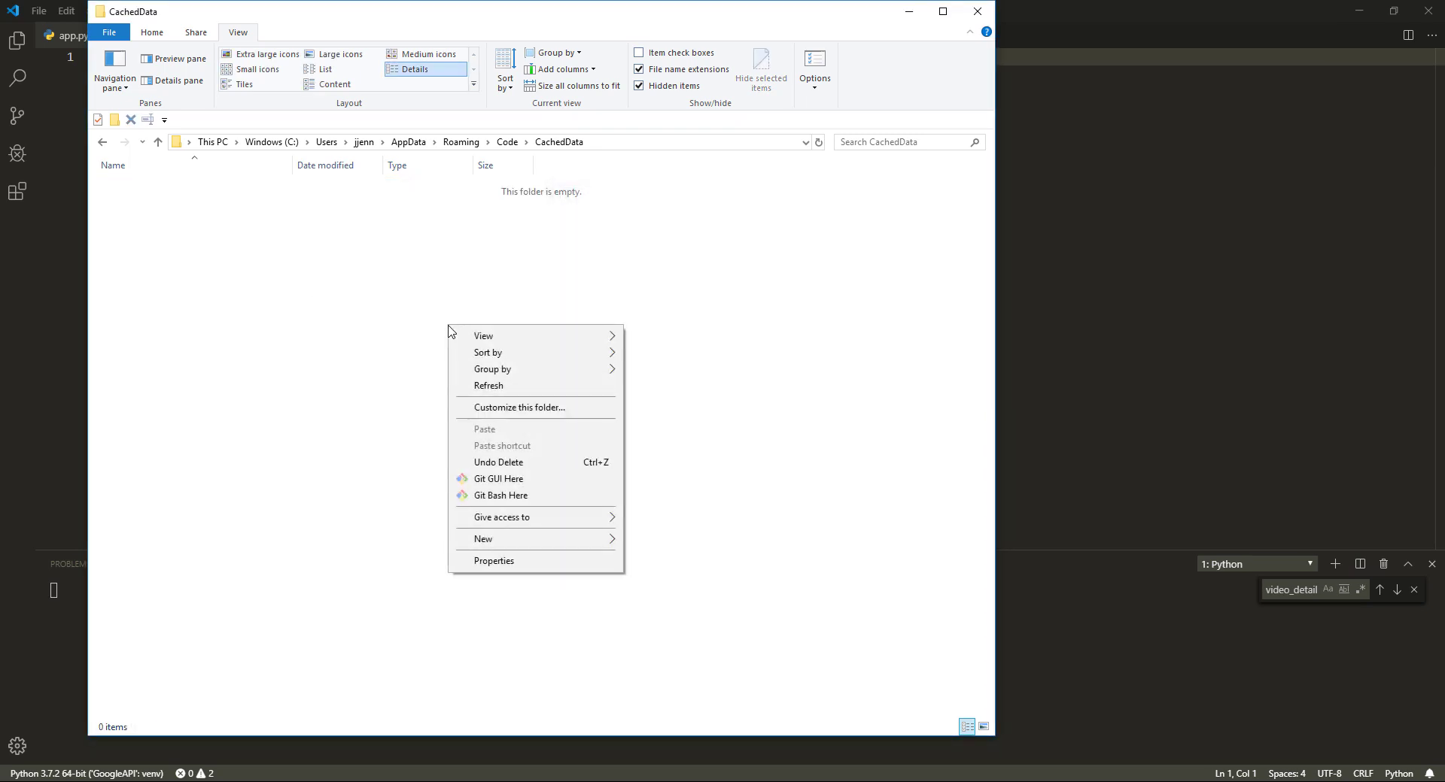
click(529, 462)
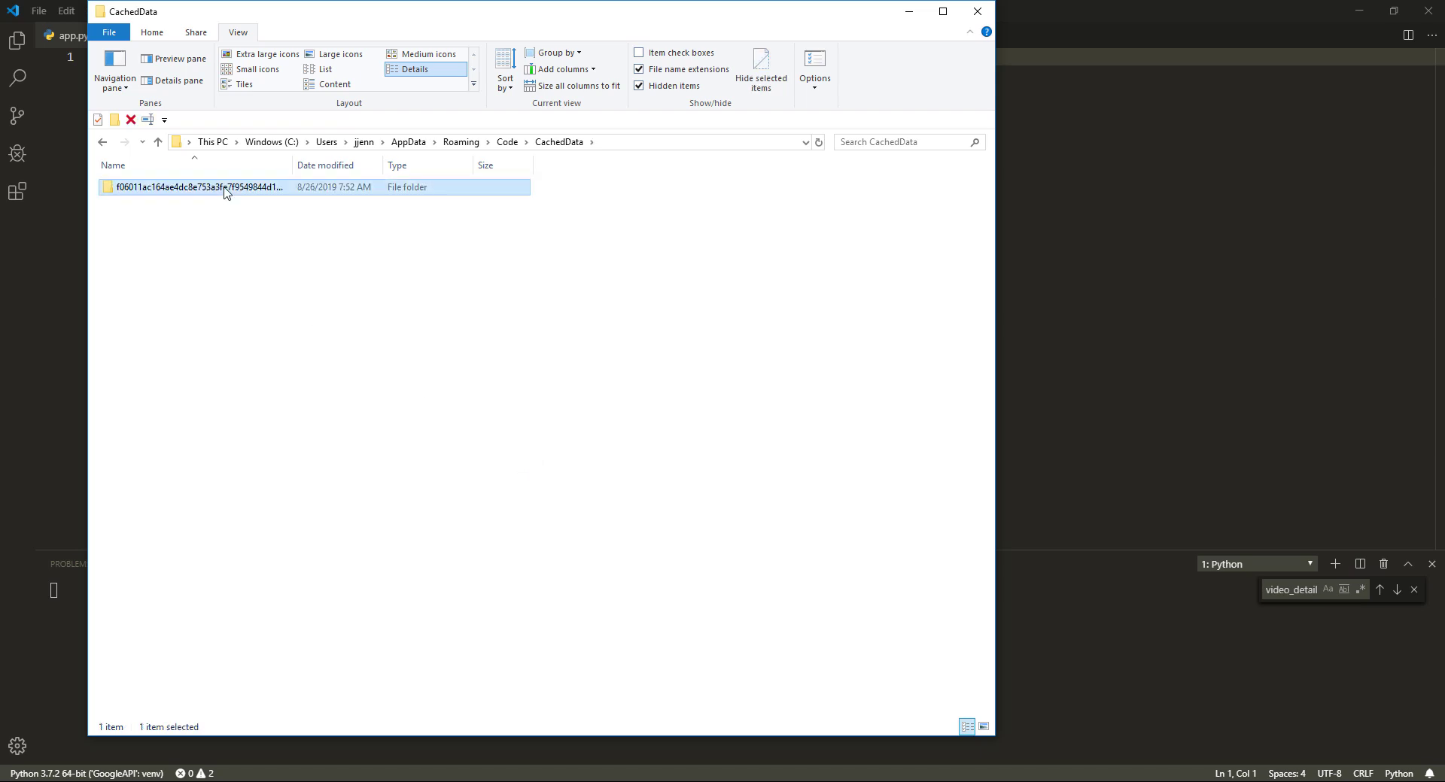
- Check the cache folder's size in its Properties dialog
right_click(224, 193)
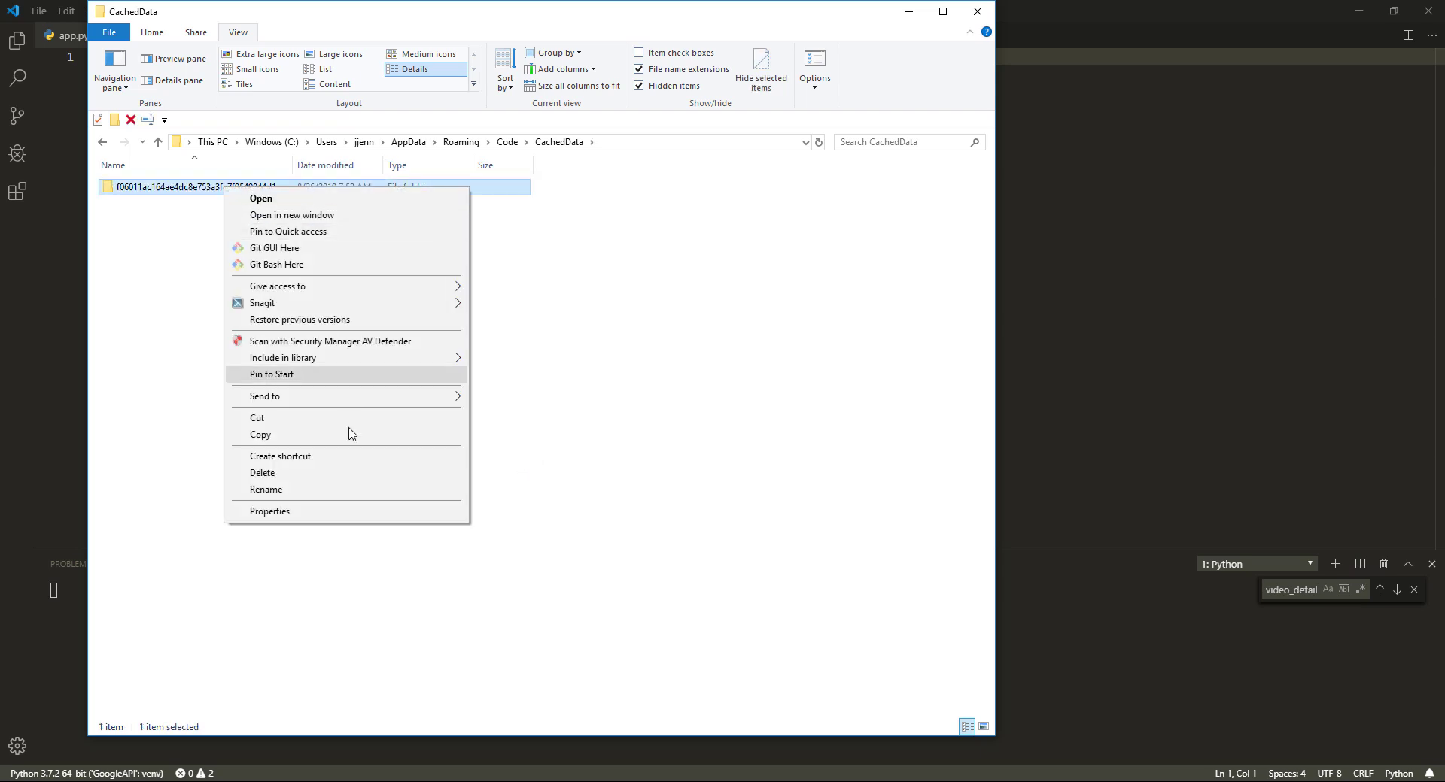
click(349, 515)
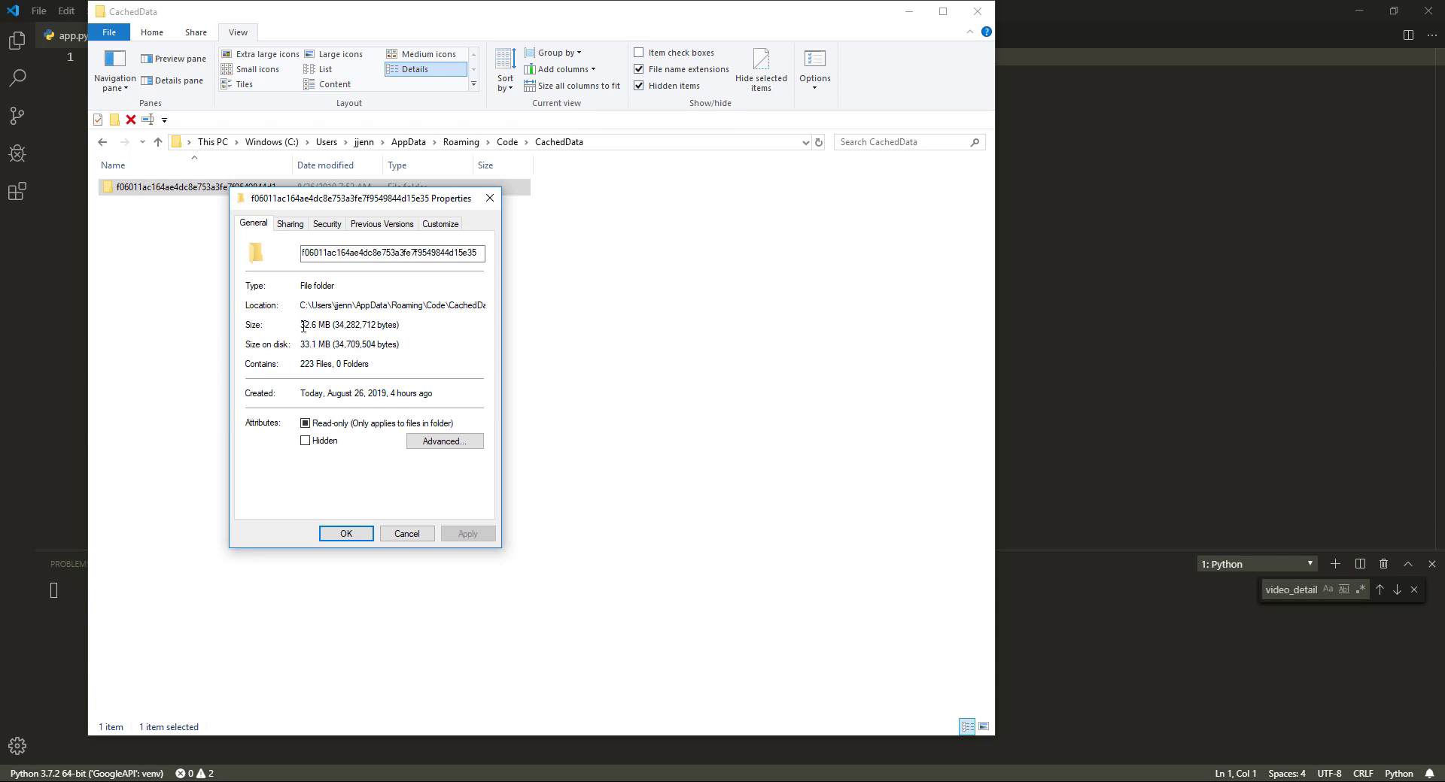
click(346, 534)
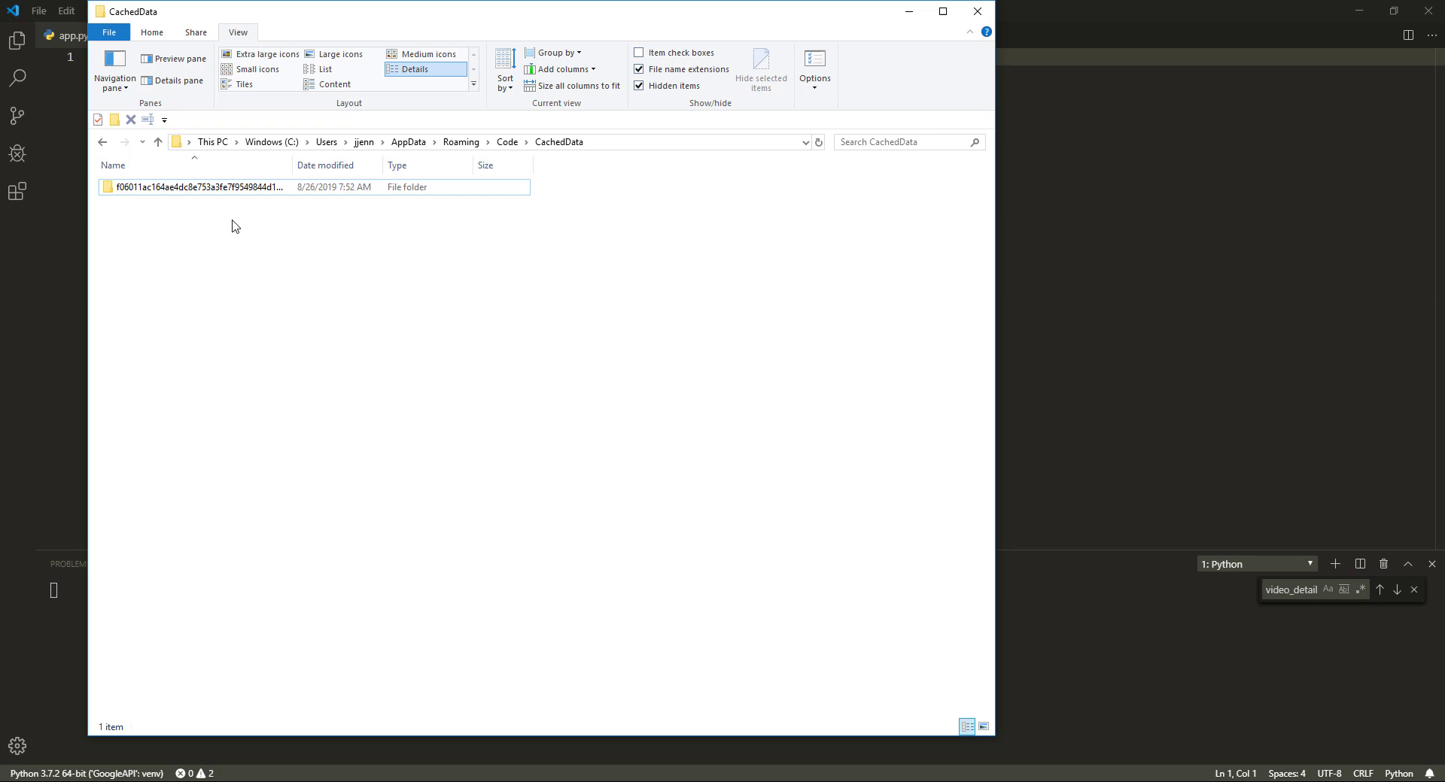
- Recycle the hash-named cache folder and return to the Code folder
click(213, 189)
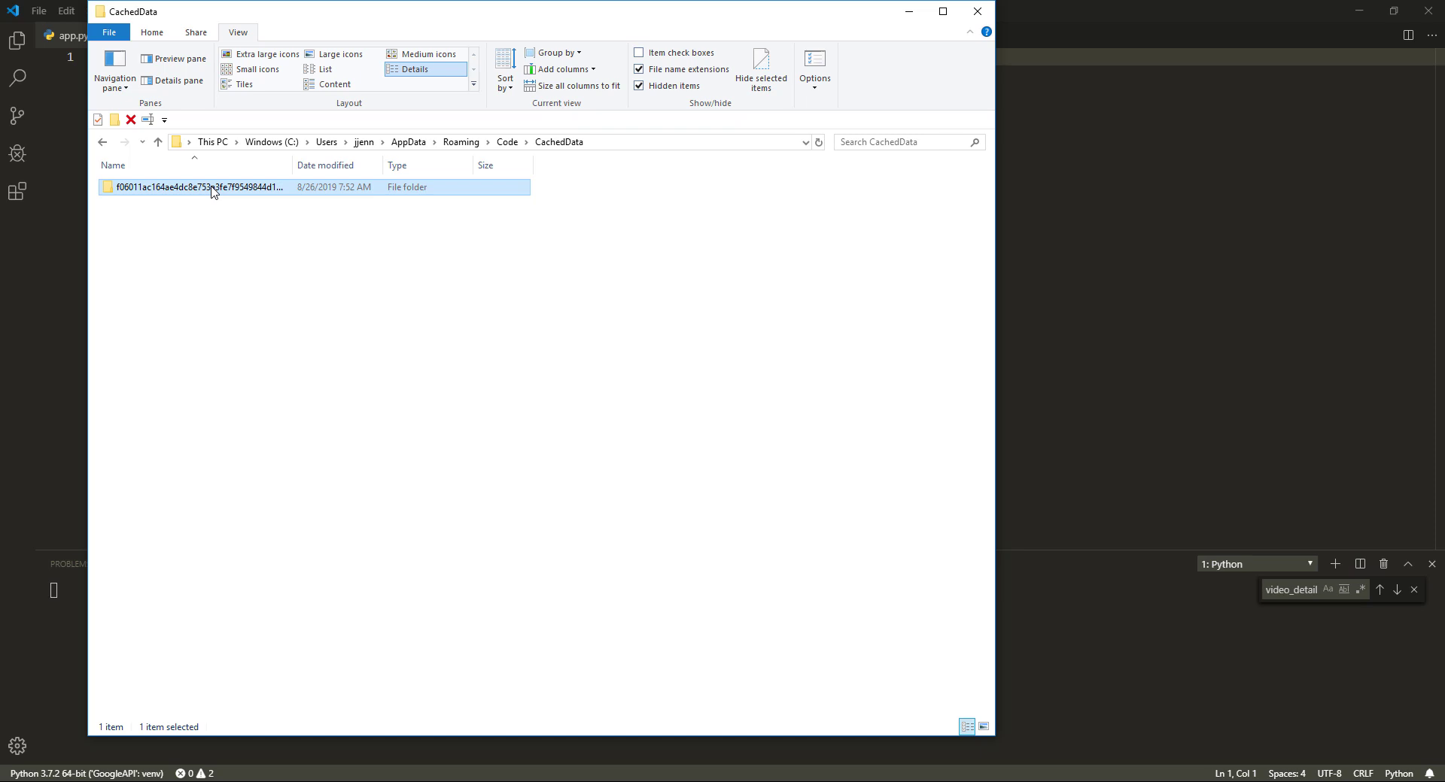
key(Delete)
key(Return)
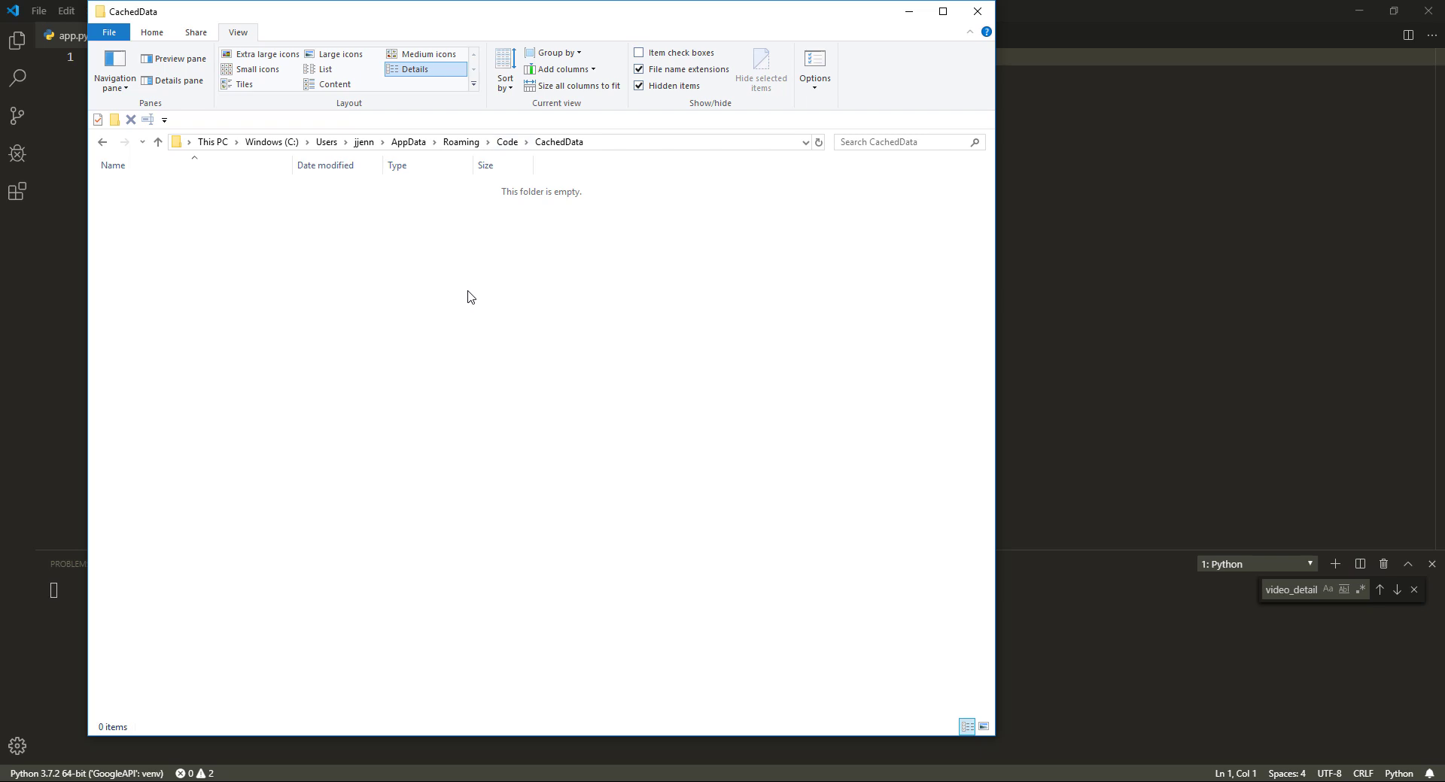
key(BackSpace)
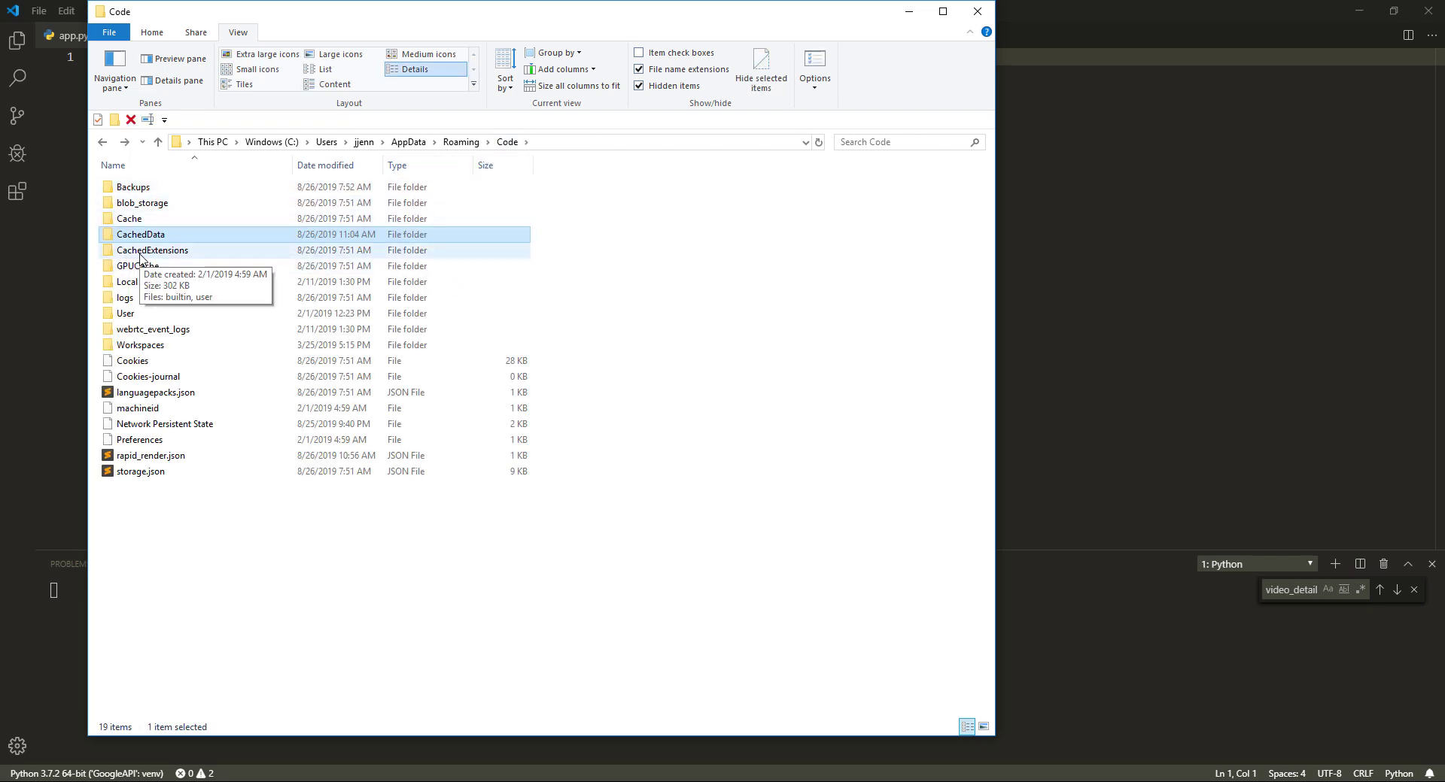
- Try to recycle all five files in Code\Cache, which a File In Use error blocks
click(145, 222)
double_click(145, 222)
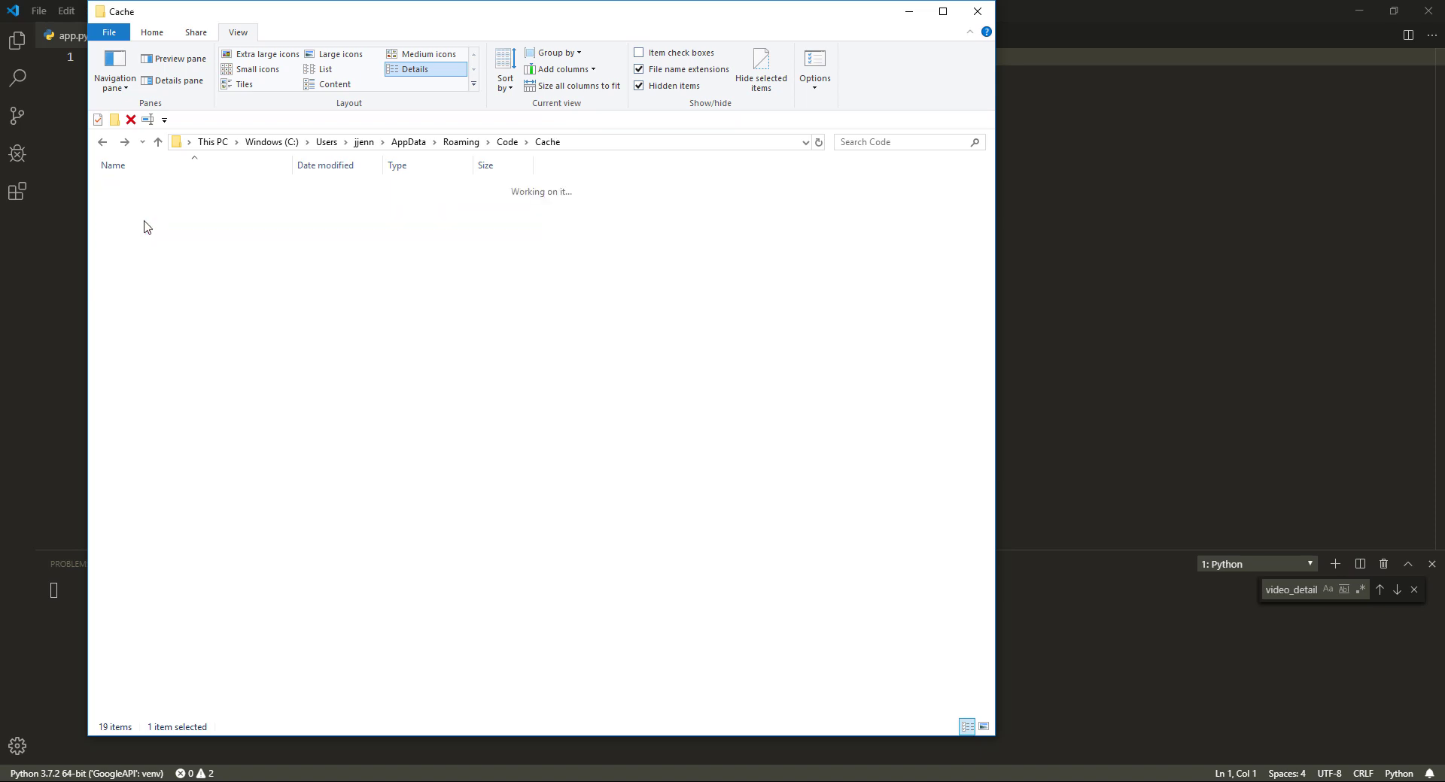
drag(517, 331, 268, 188)
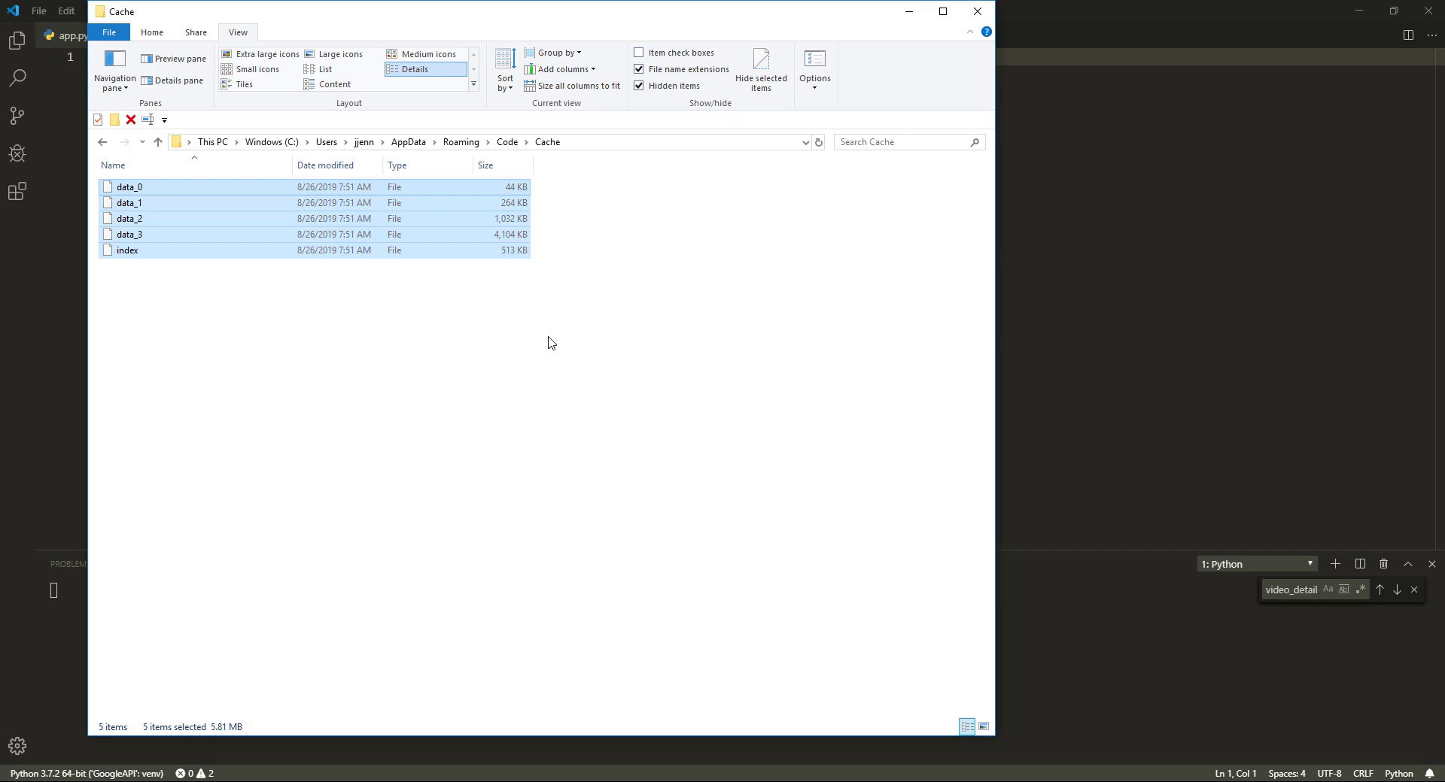
click(591, 236)
drag(537, 316, 299, 156)
key(Delete)
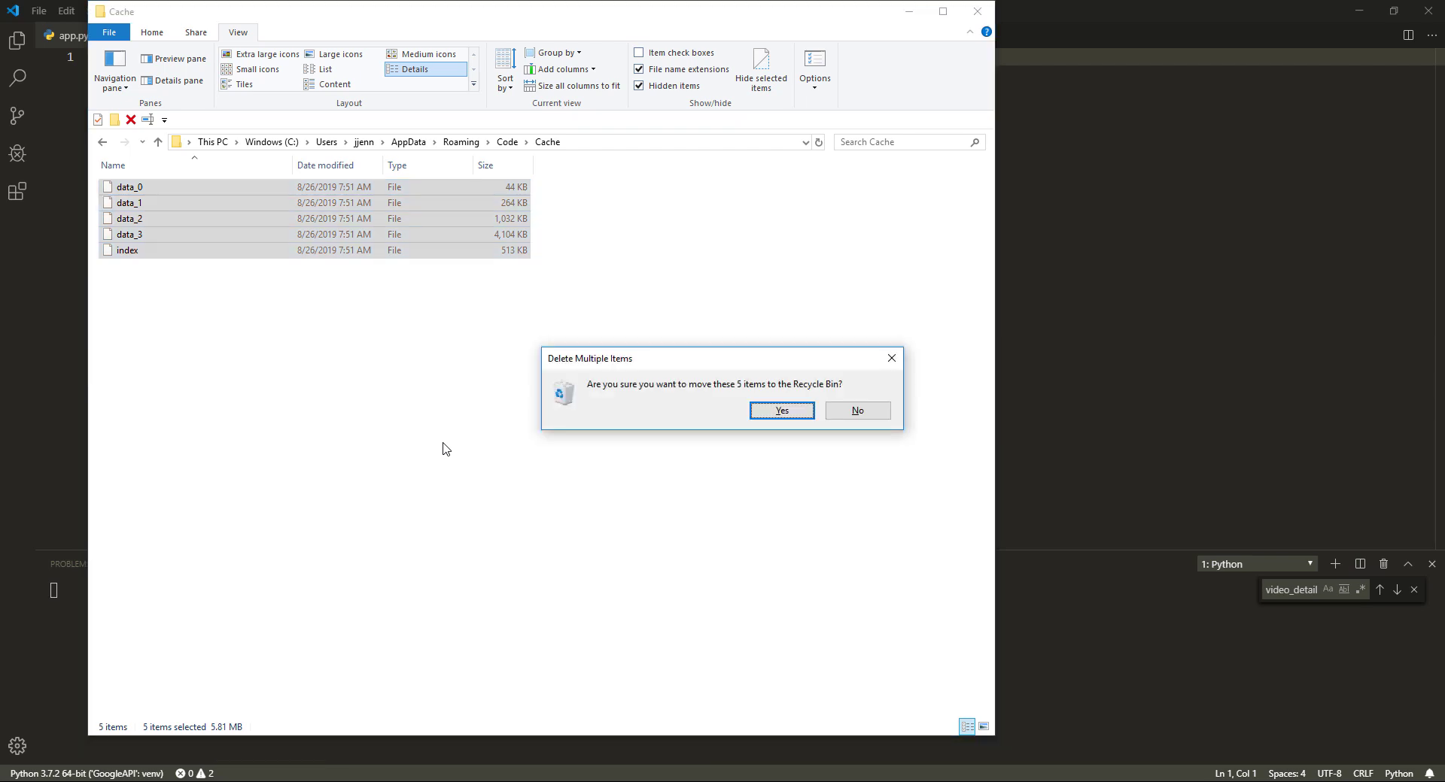
key(Return)
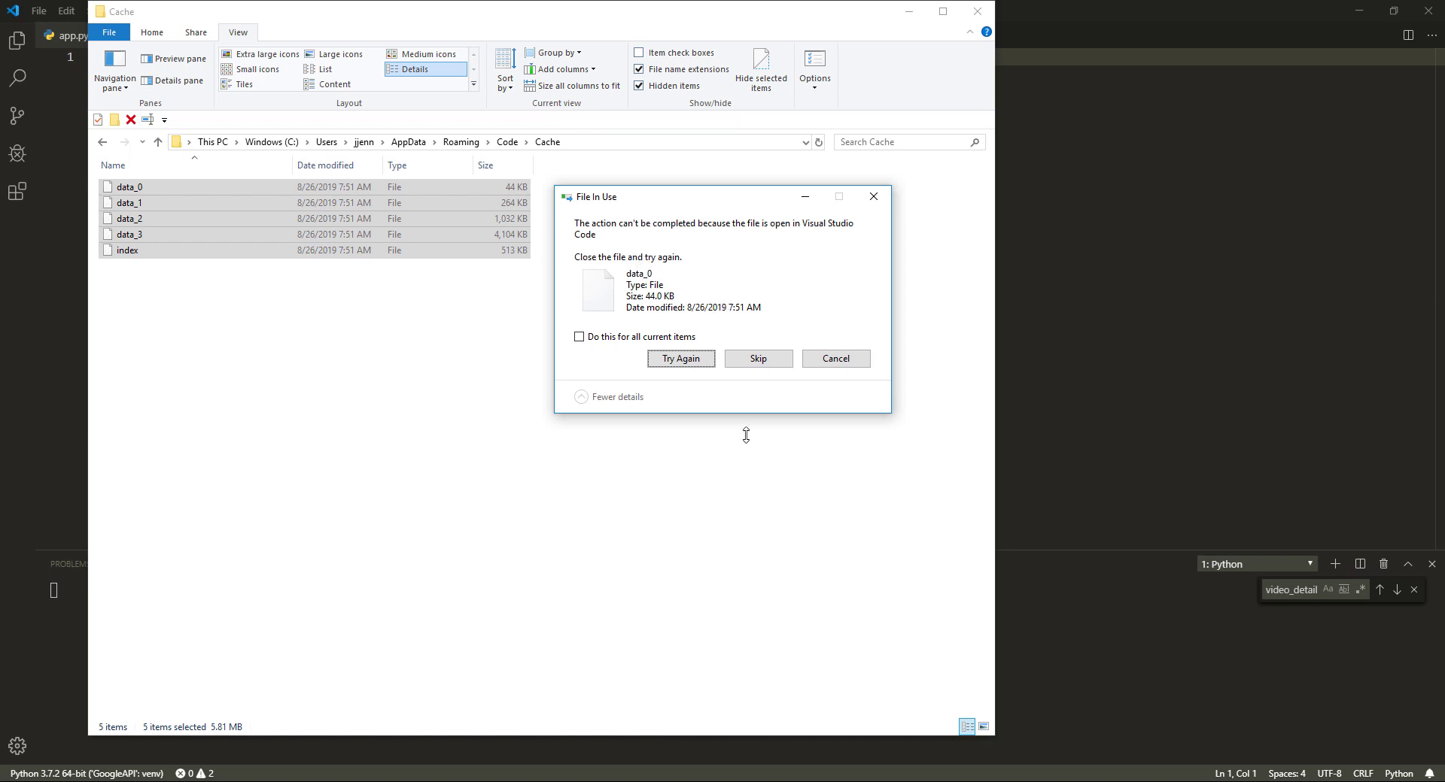
- Close Visual Studio Code and retry the deletion, emptying the Cache folder
click(1152, 18)
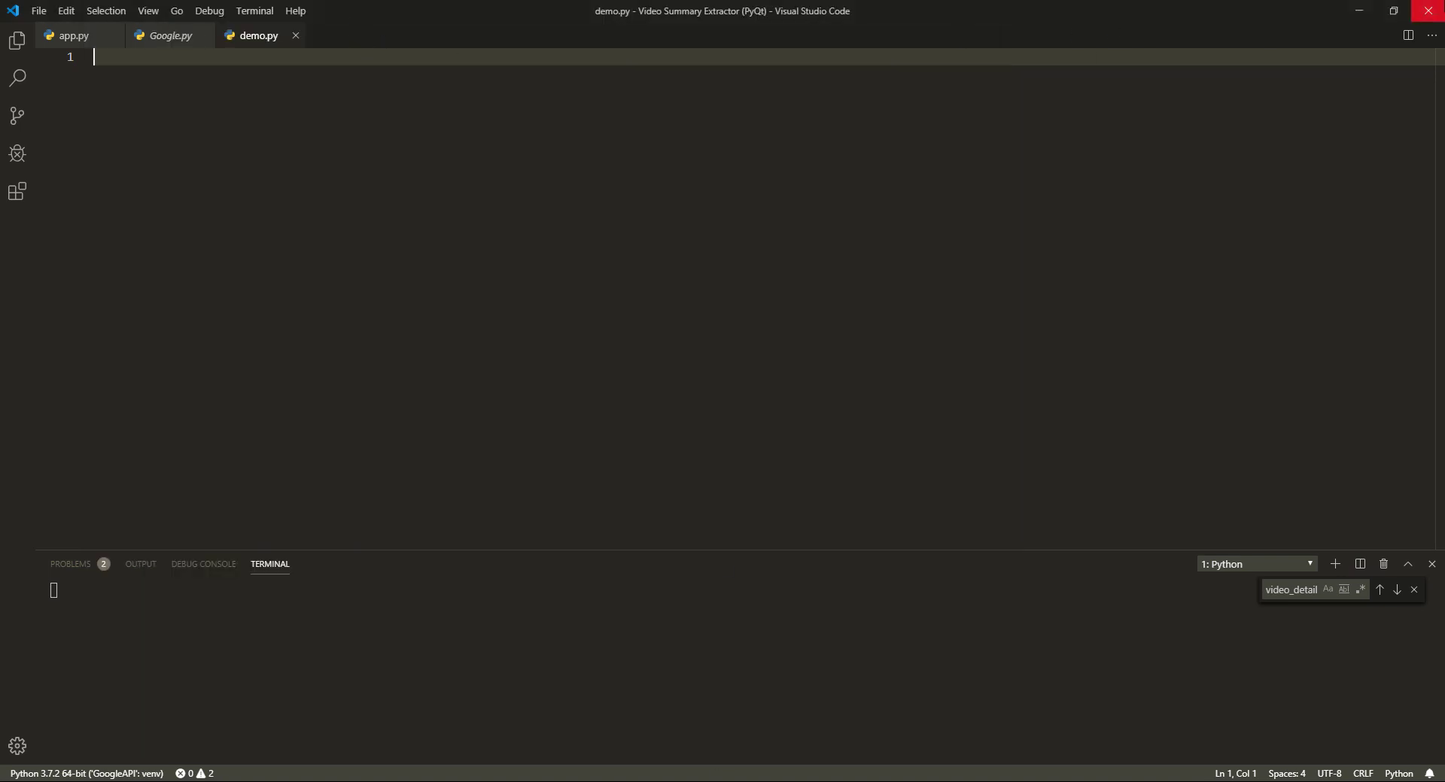
click(1428, 11)
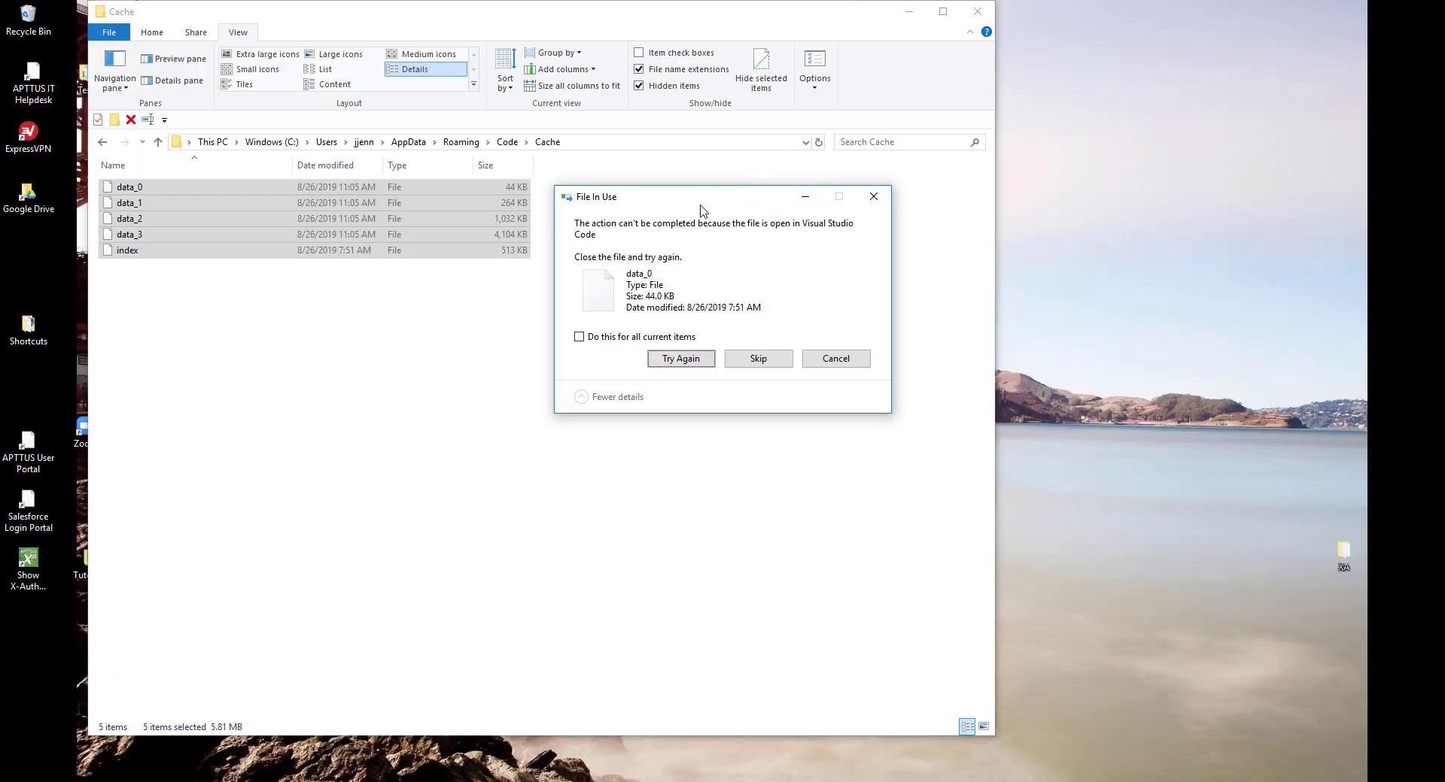
click(681, 360)
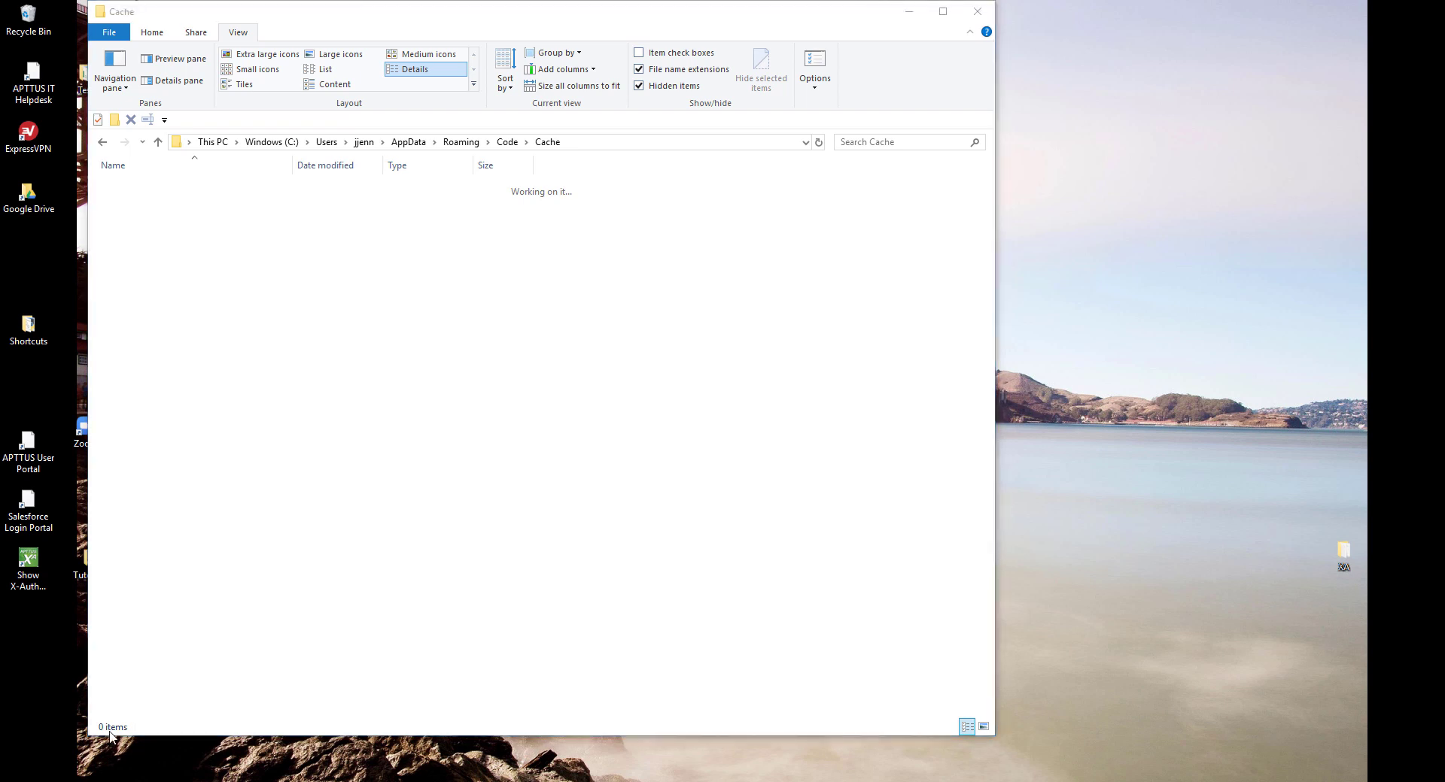
- Run 'code .' in Command Prompt to relaunch VS Code on the home folder
text(code .)
key(Return)
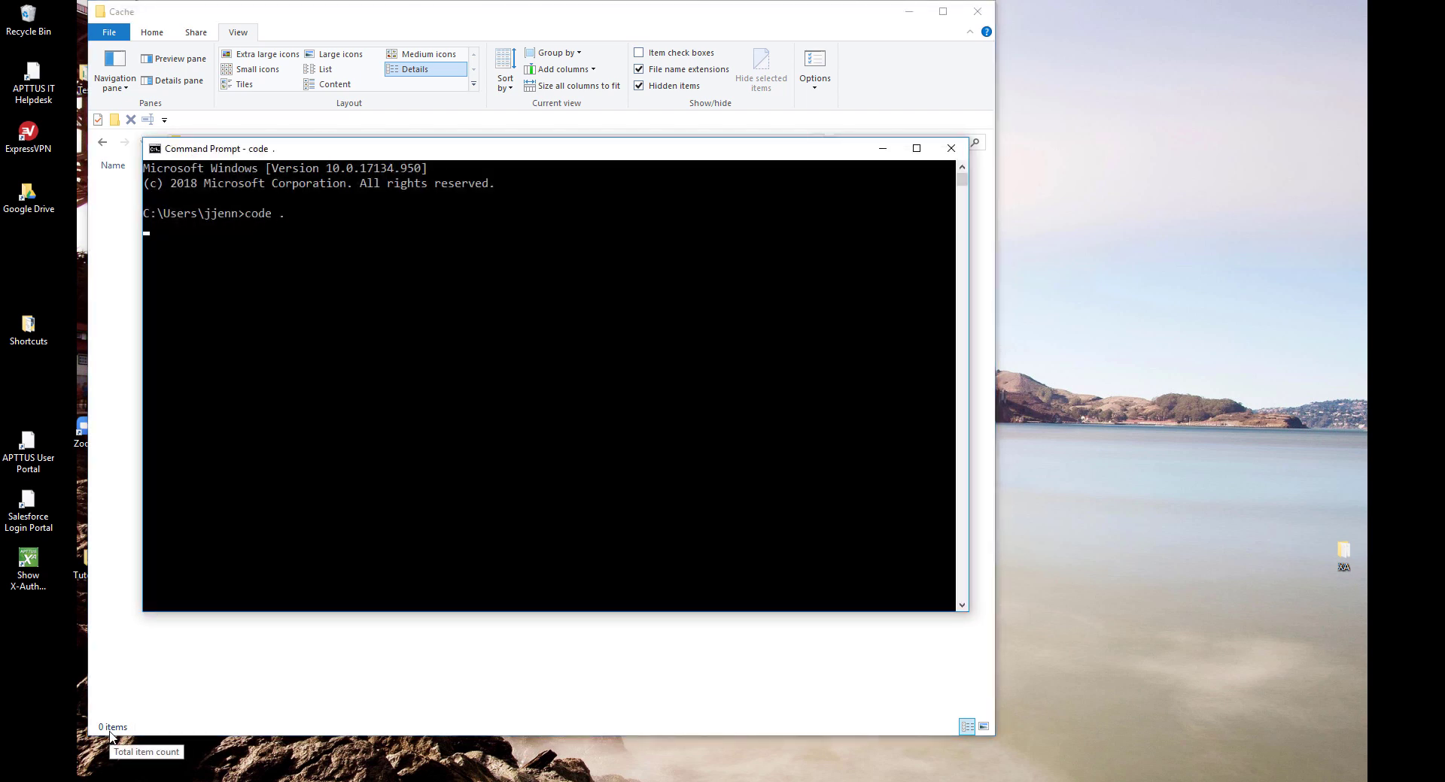